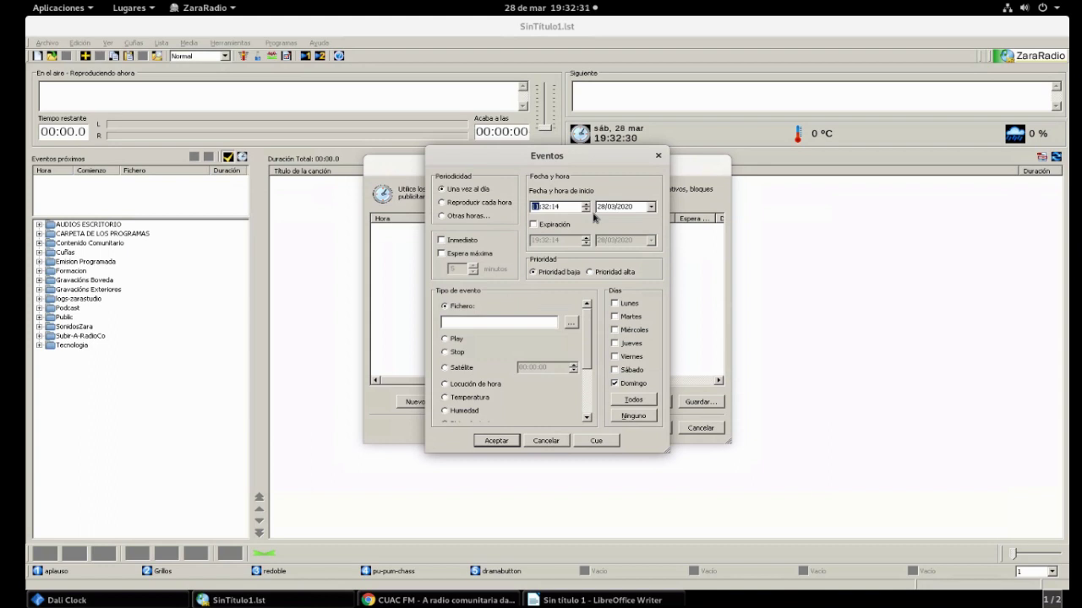
Step: Set the event's start to 11:00:00 on 29/03/2020
left_click(546, 207)
type("00")
left_click(555, 207)
type("00")
left_click(650, 207)
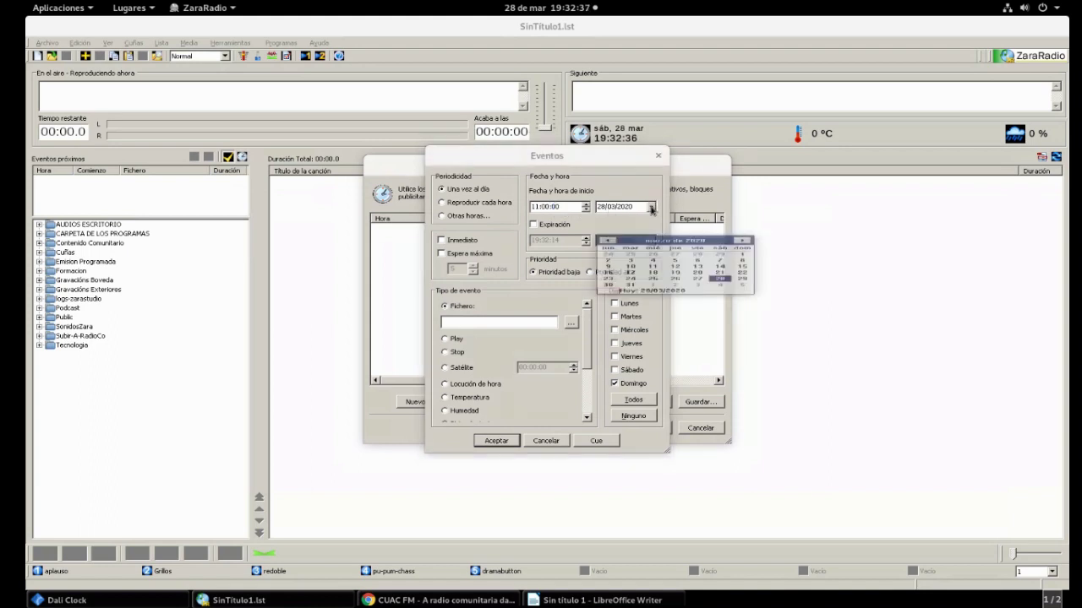
left_click(742, 278)
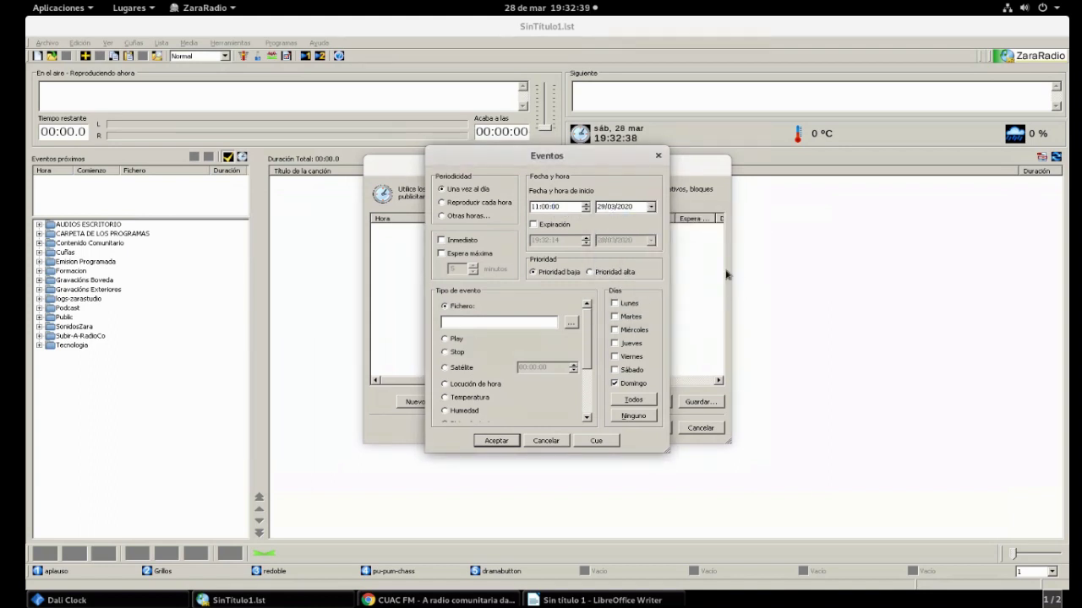
Step: Enable the event's expiration and set it to 30/03/2020 at 11:00:00
left_click(533, 225)
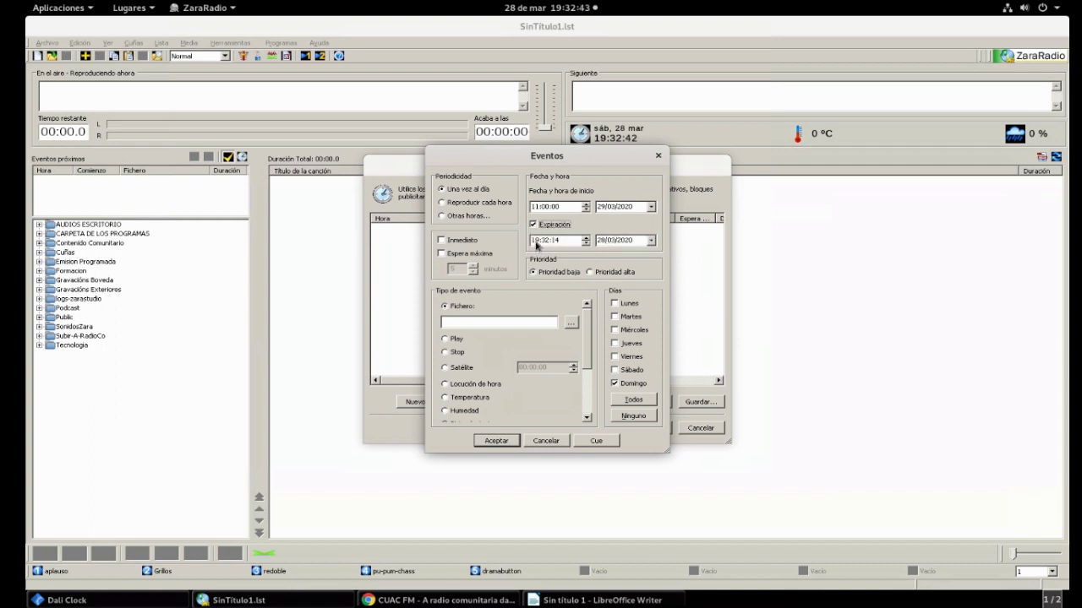
left_click(651, 242)
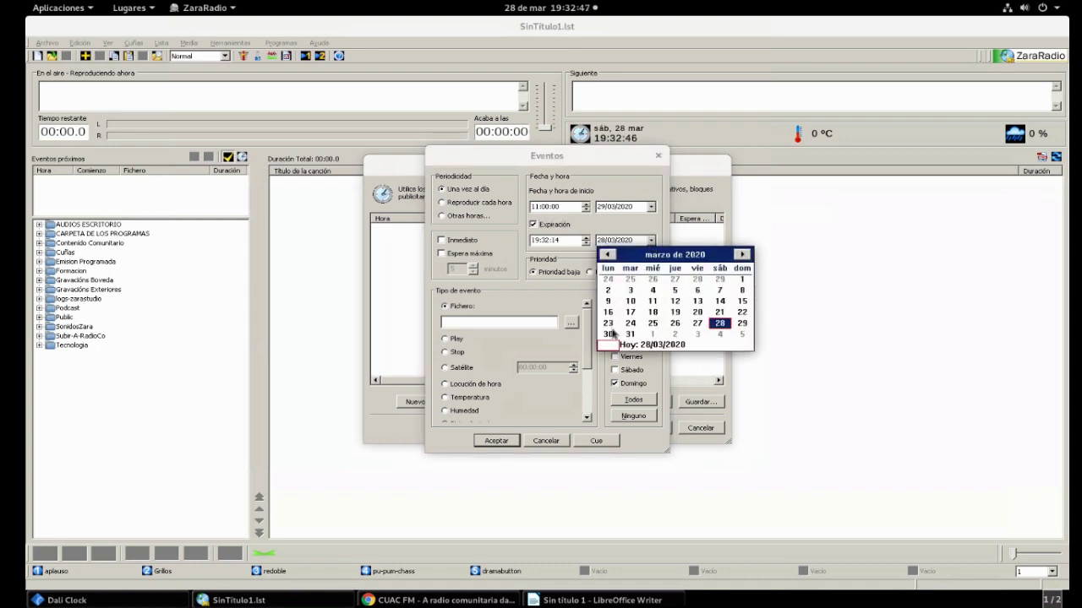
left_click(608, 335)
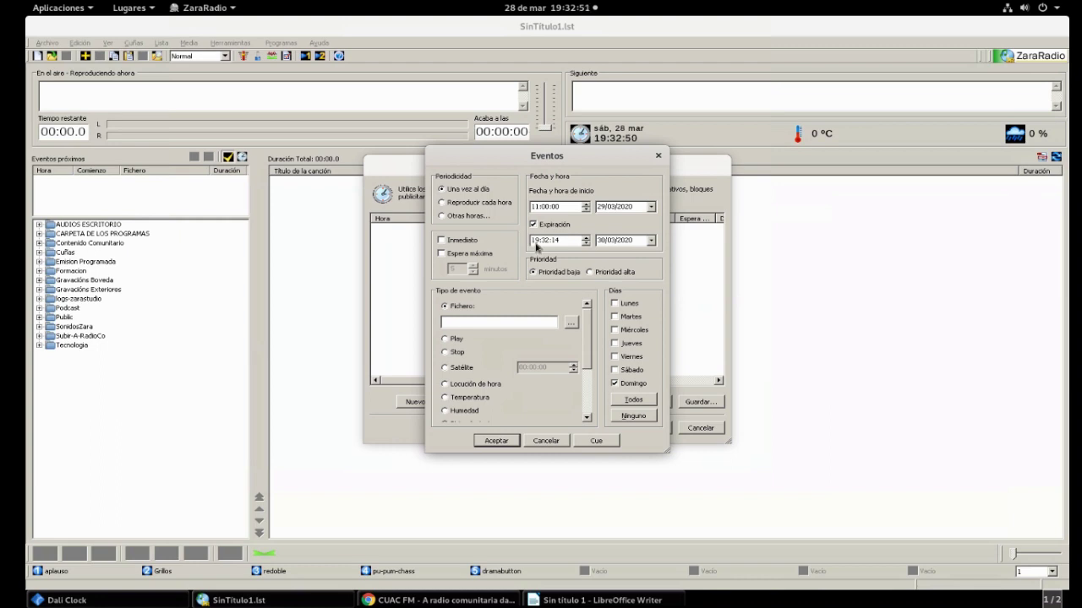
left_click(535, 244)
type("11:00:00")
scroll(590, 337, "down", 1)
scroll(584, 338, "up", 1)
Step: Make the event immediate with high priority, and set its type to Radio en Internet
left_click(441, 241)
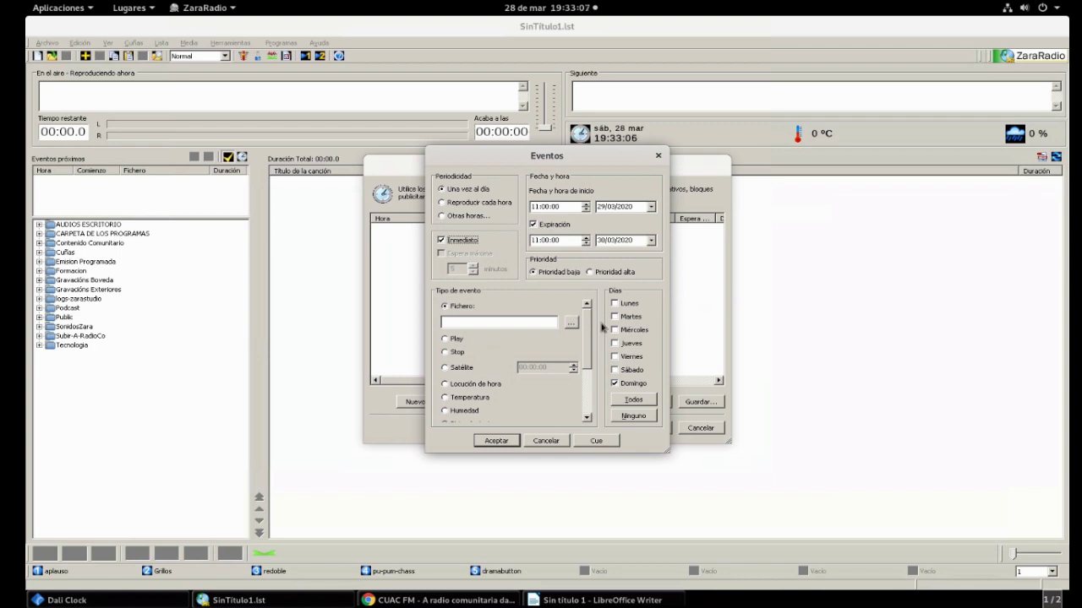
left_click(590, 272)
left_click_drag(589, 338, 589, 397)
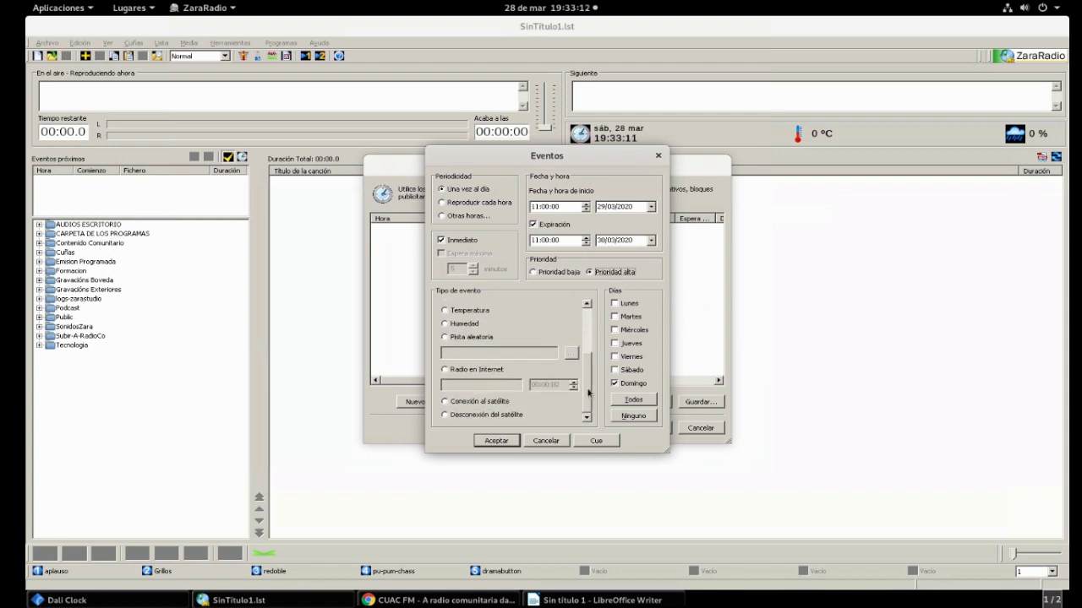
left_click(445, 372)
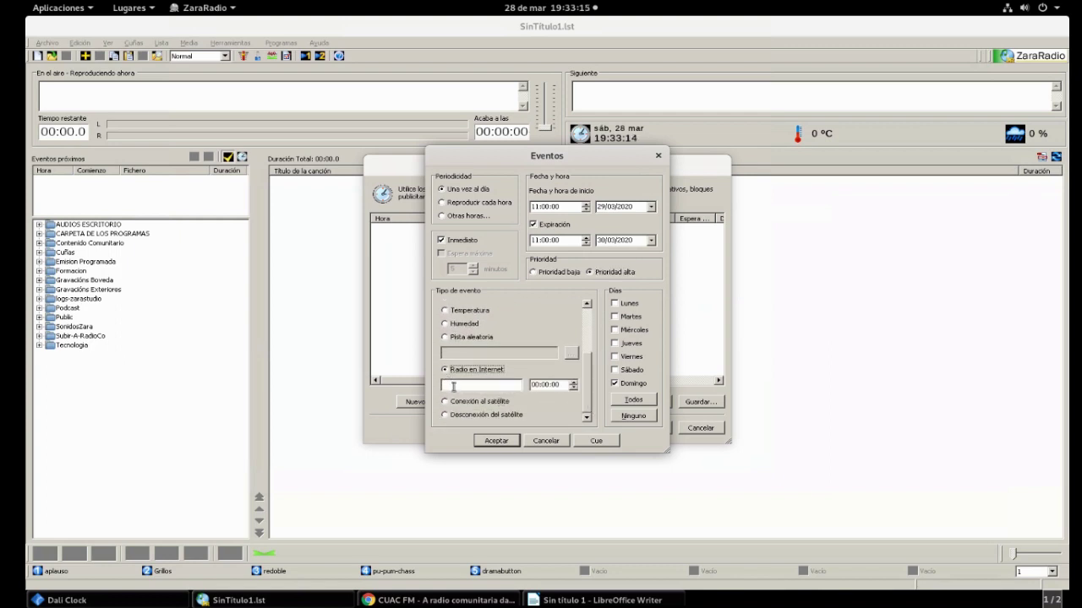
left_click(453, 387)
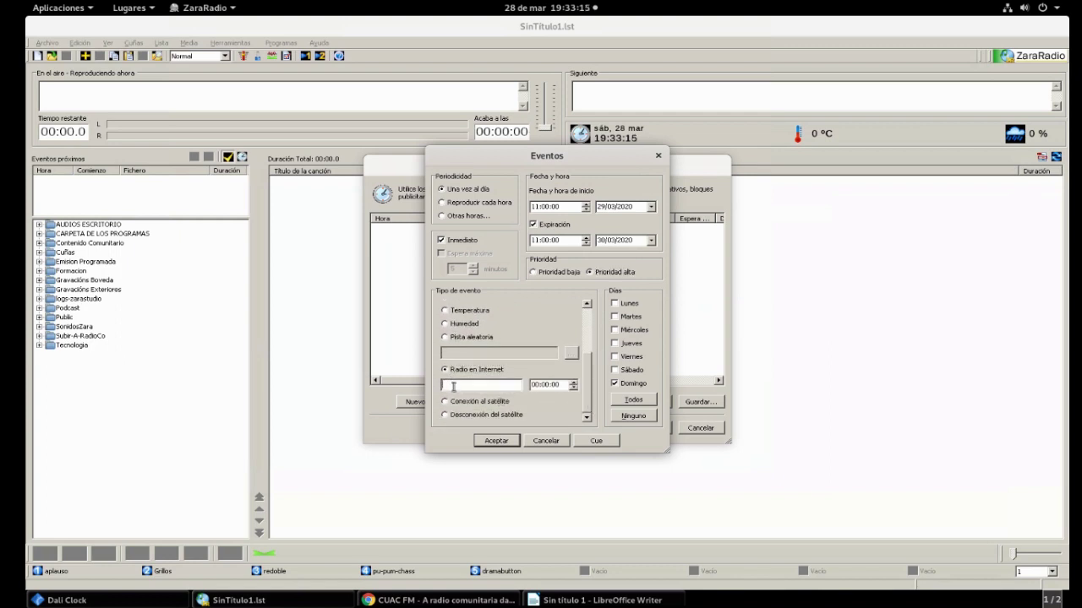
left_click(582, 601)
left_click(519, 526)
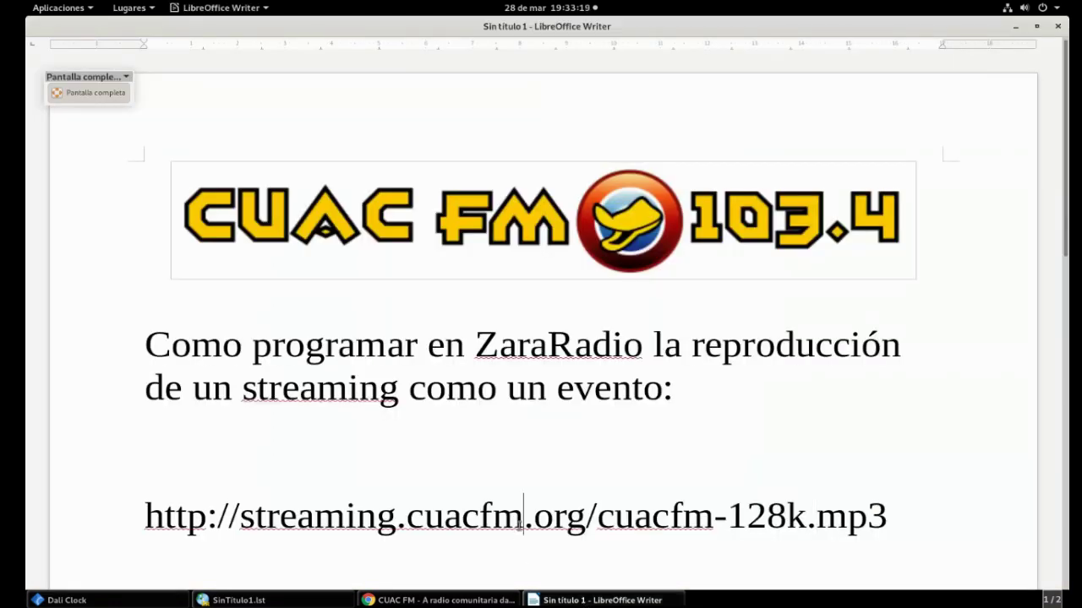
triple_click(518, 526)
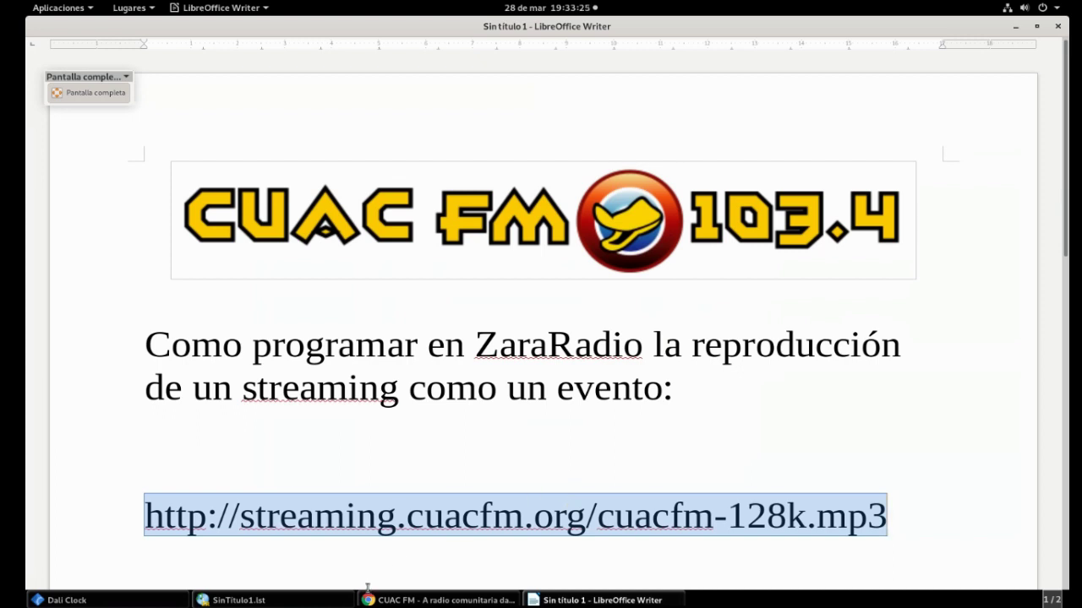
Step: Back in ZaraRadio, paste the stream address with a duration of 02:00:00 and save the event to the event list
left_click(288, 602)
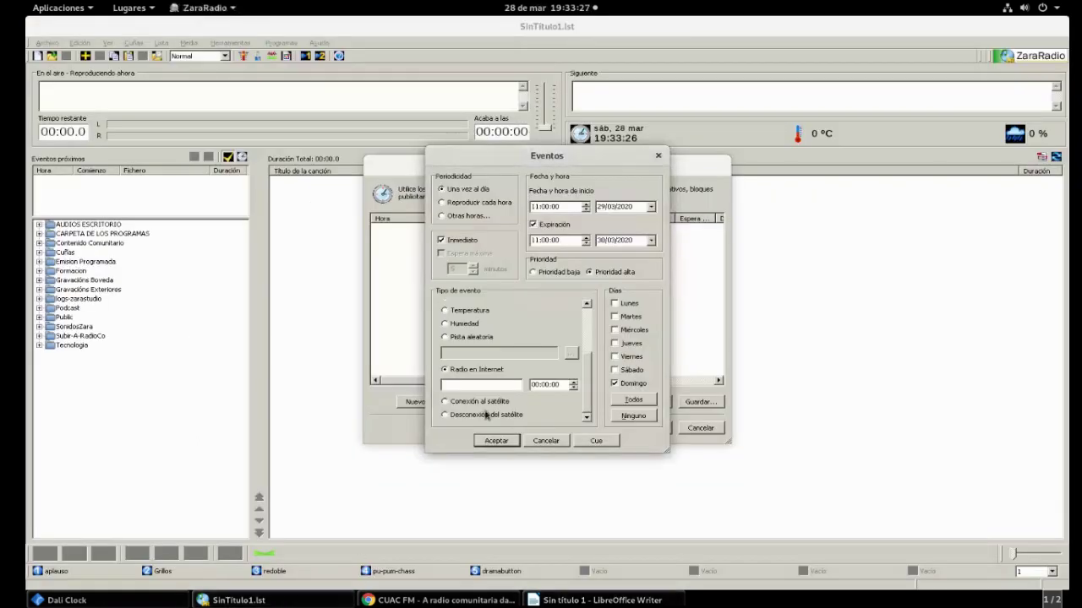
left_click(478, 385)
key("ctrl+v")
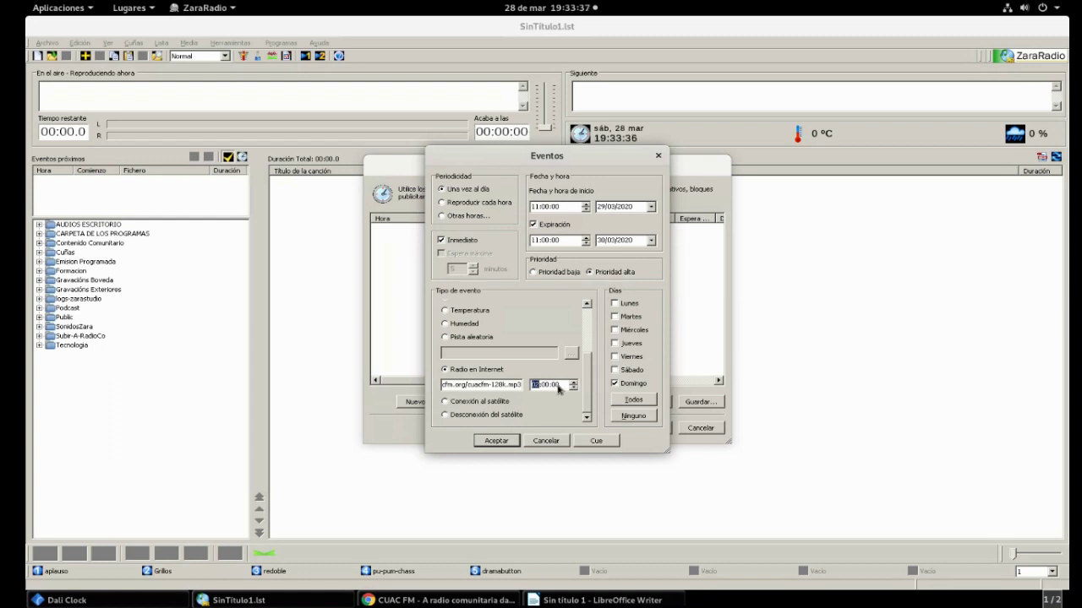
left_click(497, 442)
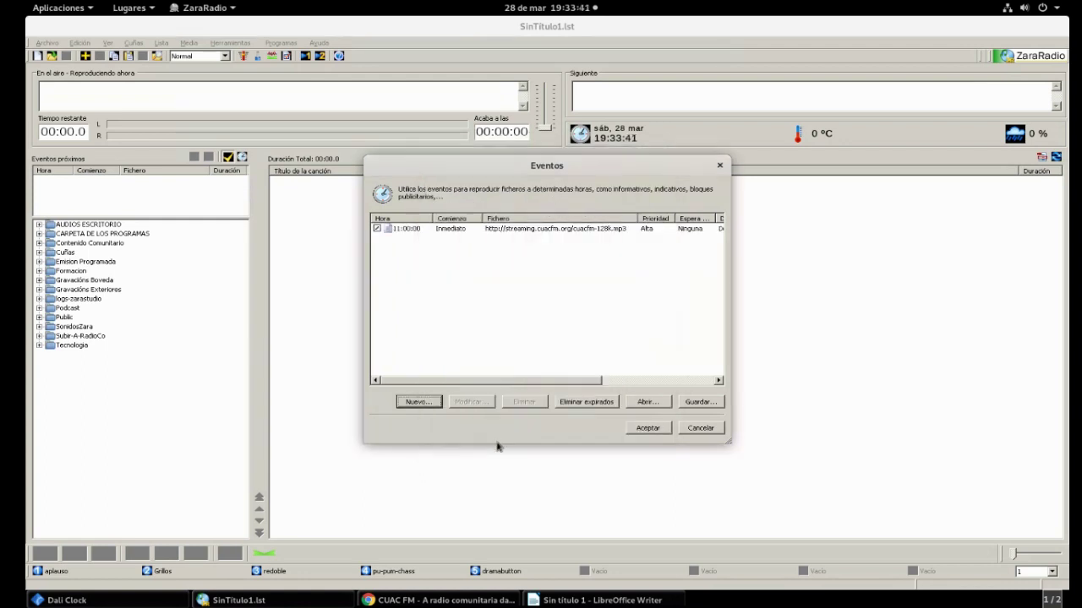
left_click(648, 428)
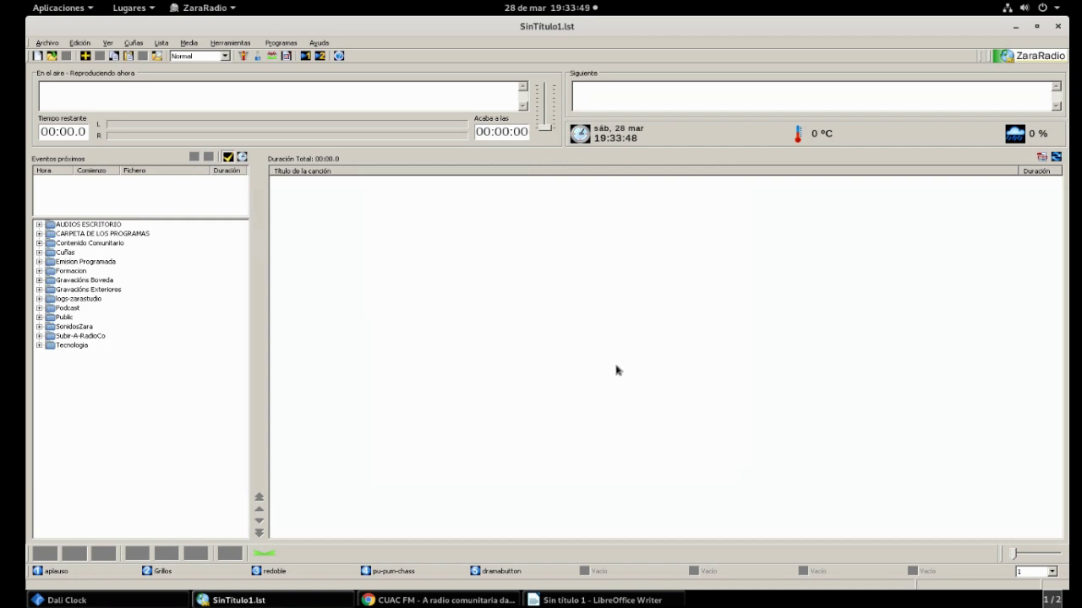
Step: Change the streaming event's start to 28/03/2020 at 19:34:25 and save the event list
left_click(243, 157)
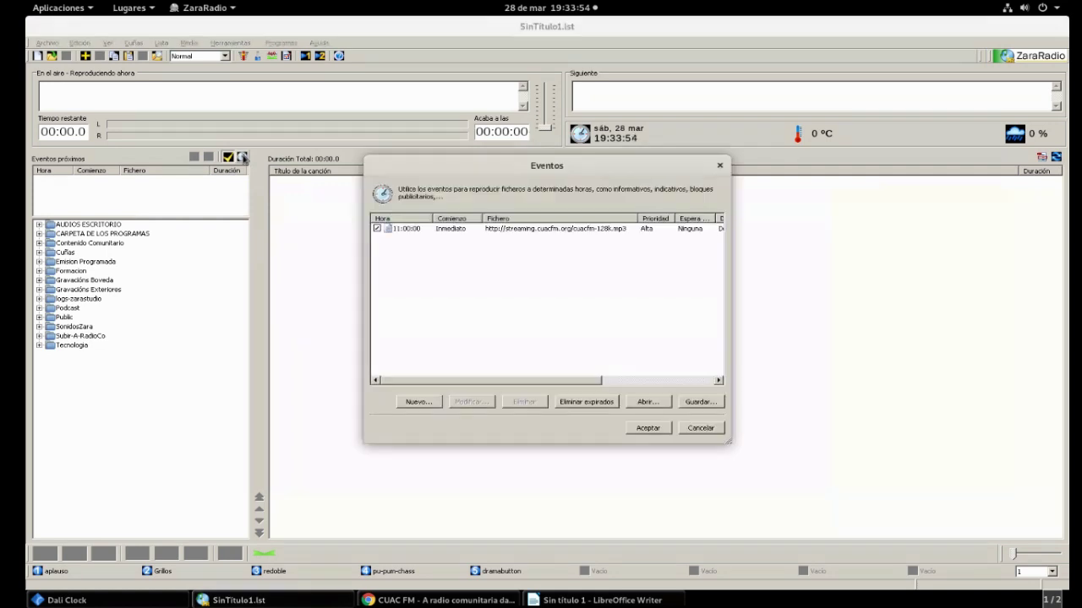
left_click(592, 230)
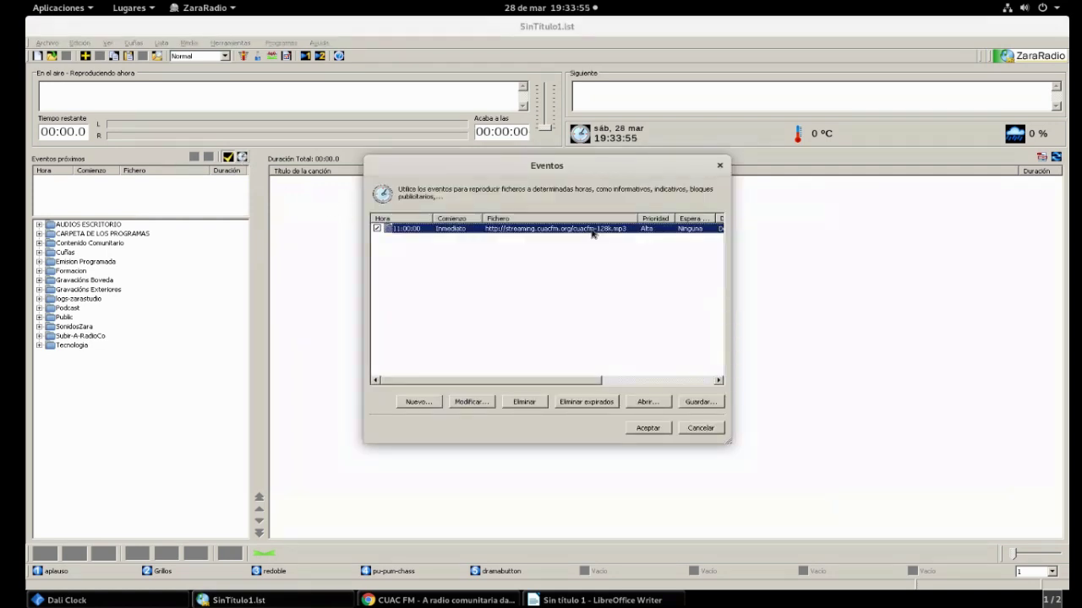
left_click(471, 402)
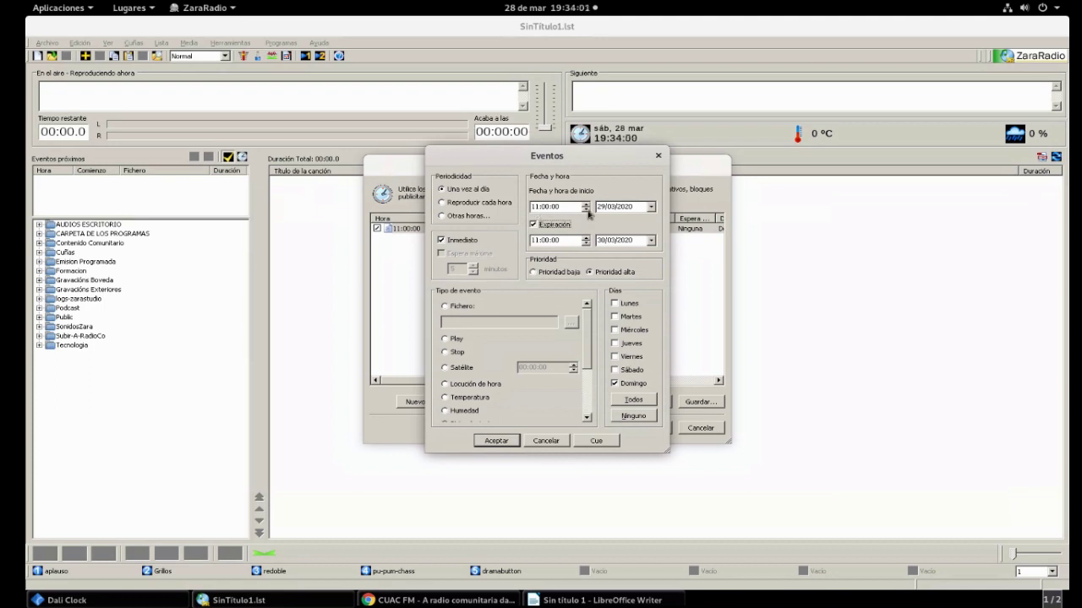
left_click(614, 211)
key("Left")
left_click(651, 207)
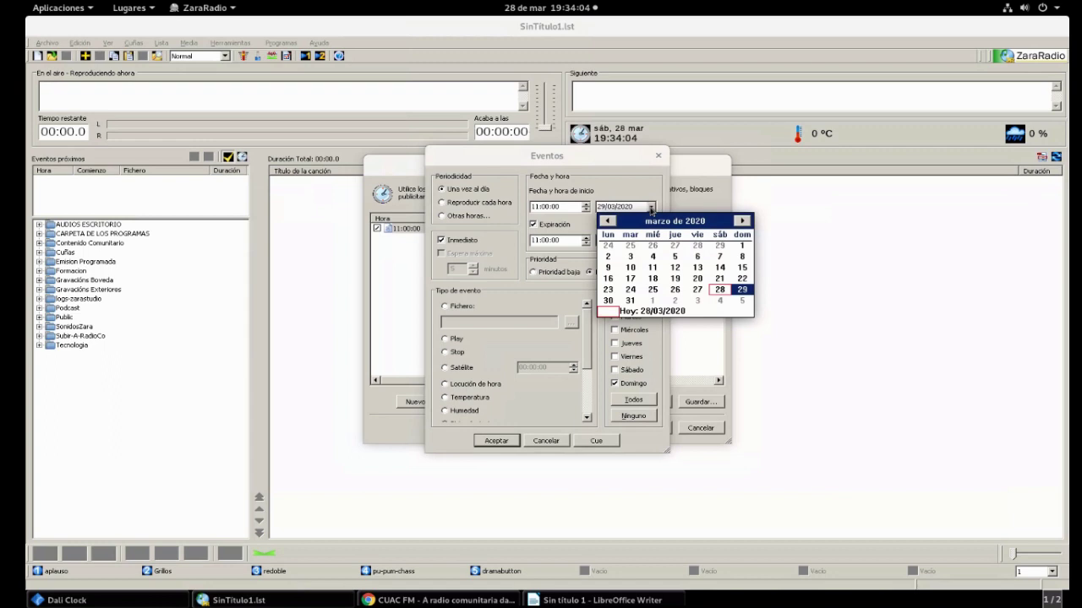
left_click(719, 287)
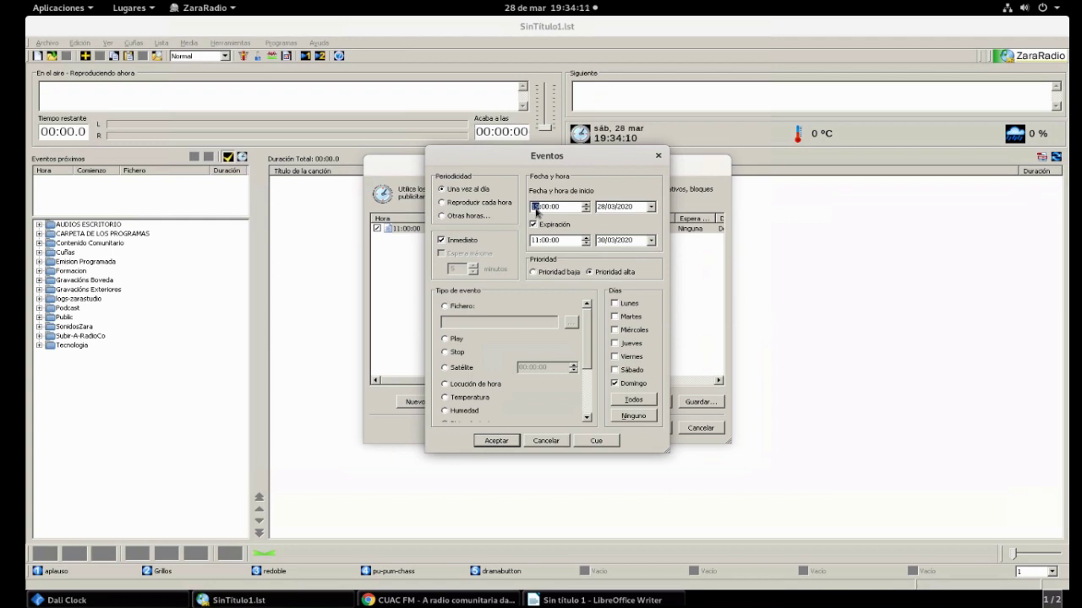
type("19:34")
left_click(498, 441)
left_click(652, 430)
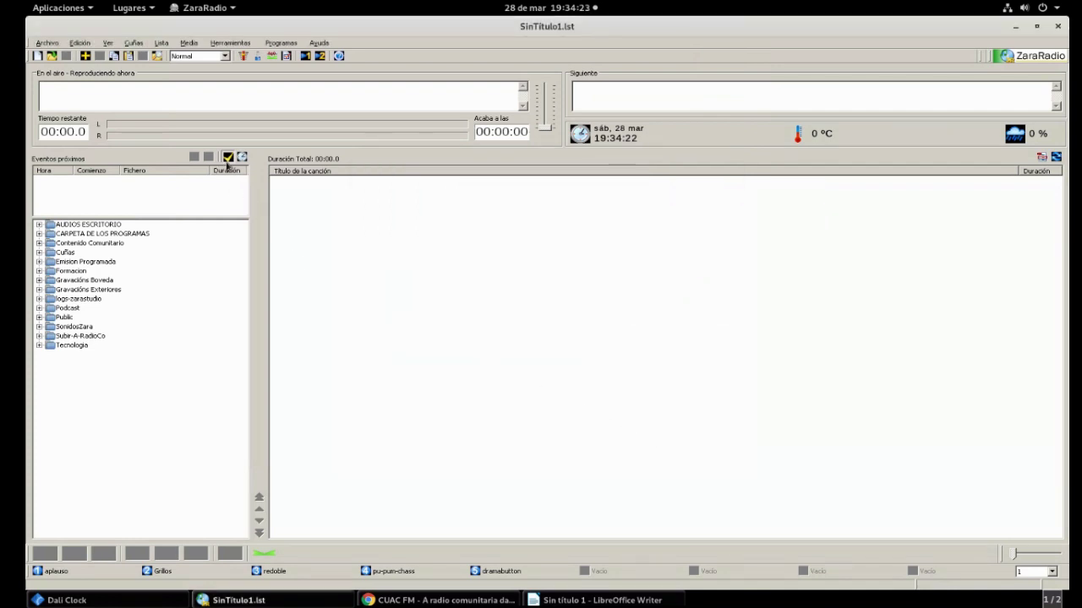
Step: Switch event activation off and on again, and set the streaming event's start time to 19:34:55
left_click(227, 158)
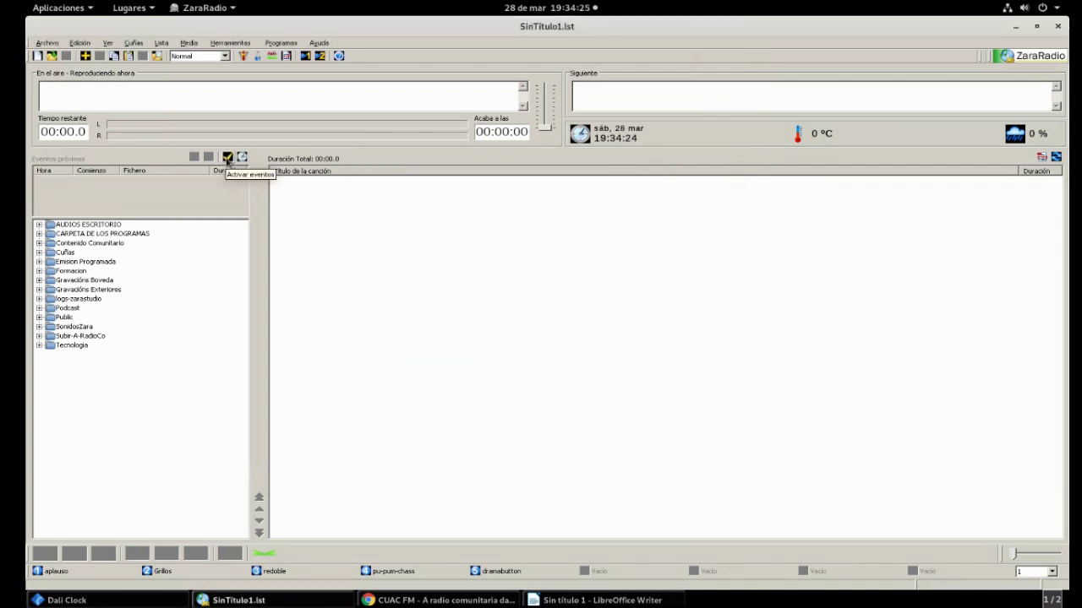
left_click(227, 159)
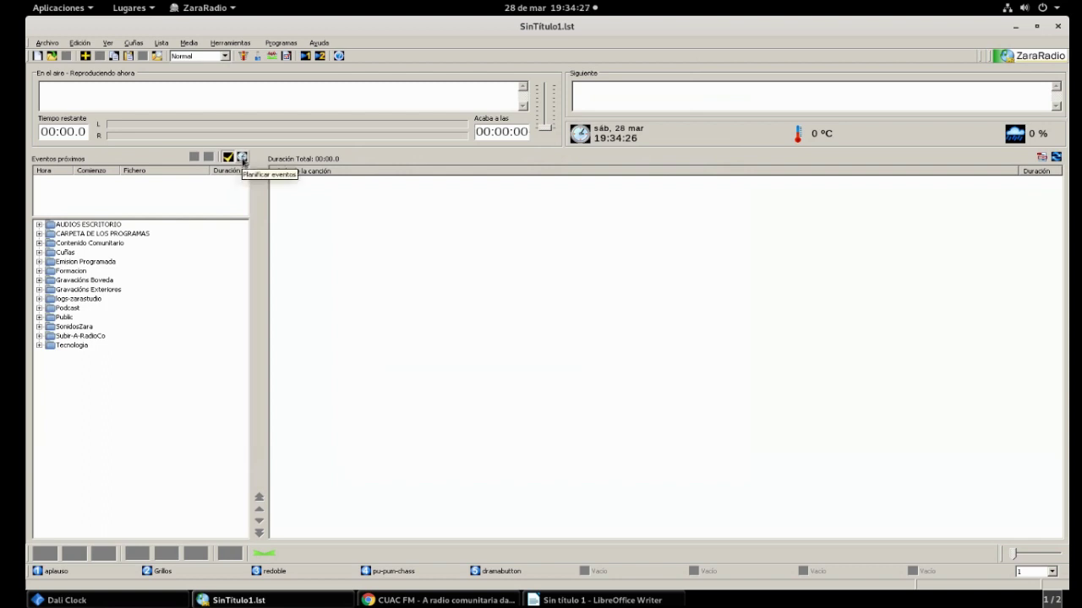
left_click(242, 159)
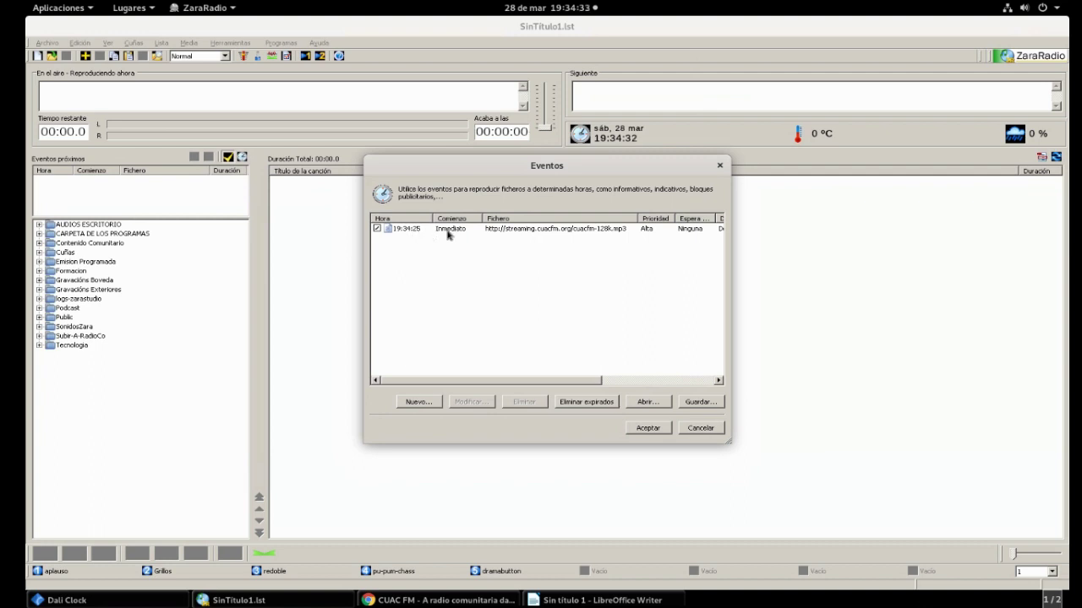
left_click(563, 231)
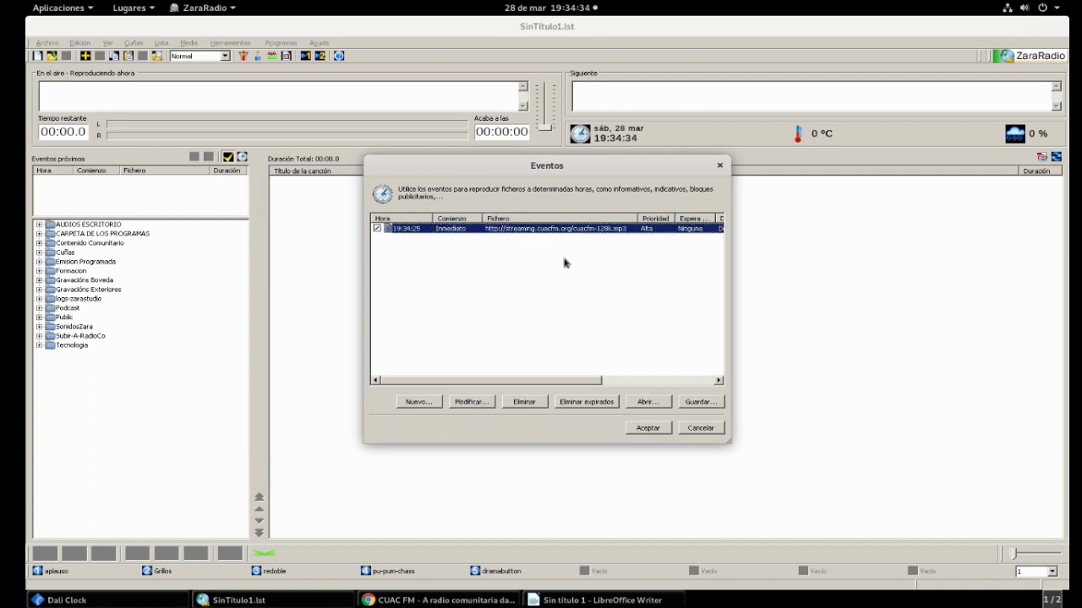
left_click(471, 403)
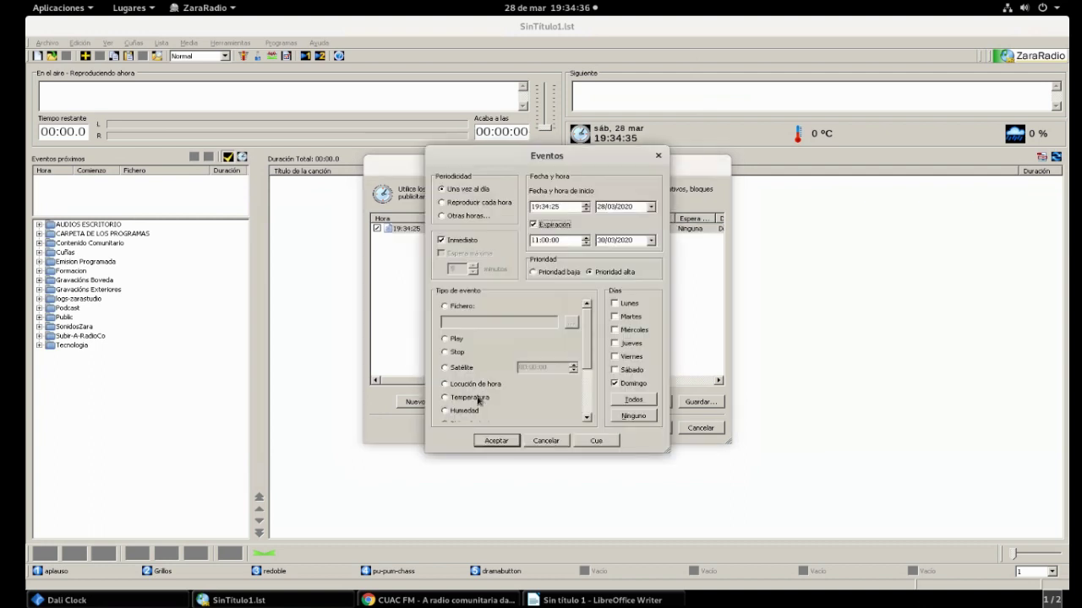
left_click(547, 207)
left_click(557, 207)
left_click(497, 441)
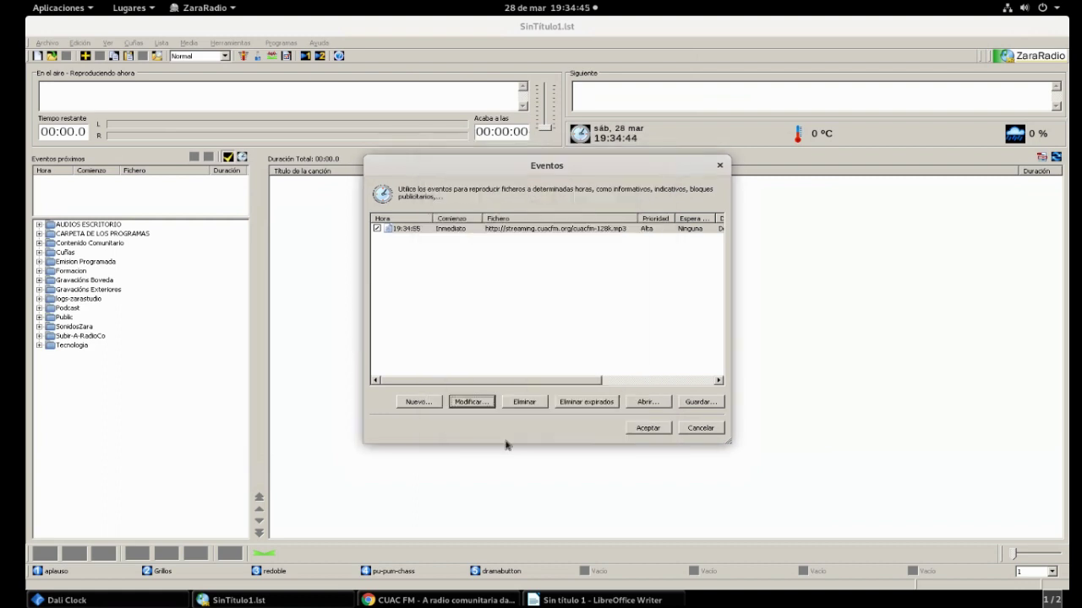
left_click(648, 429)
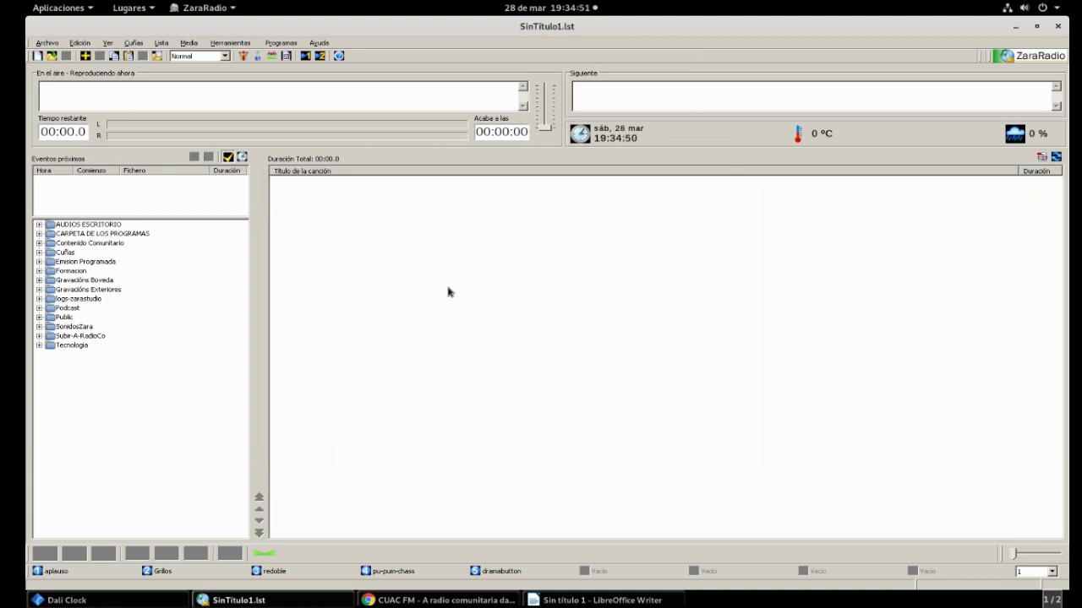
Step: Add Sábado to the streaming event's days and set its start time slightly ahead of the current clock time
left_click(243, 158)
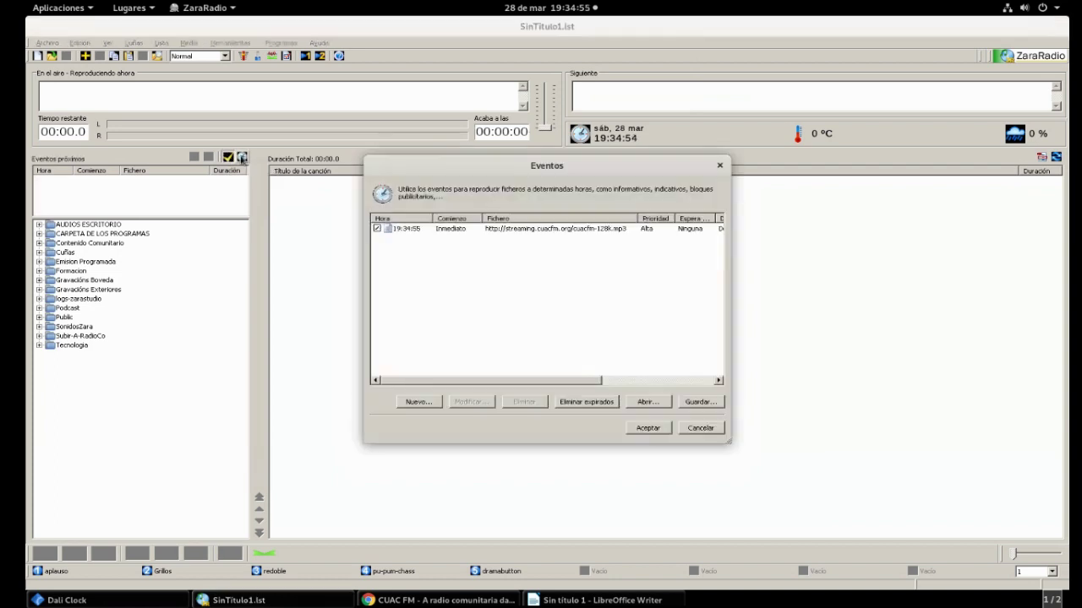
left_click(531, 229)
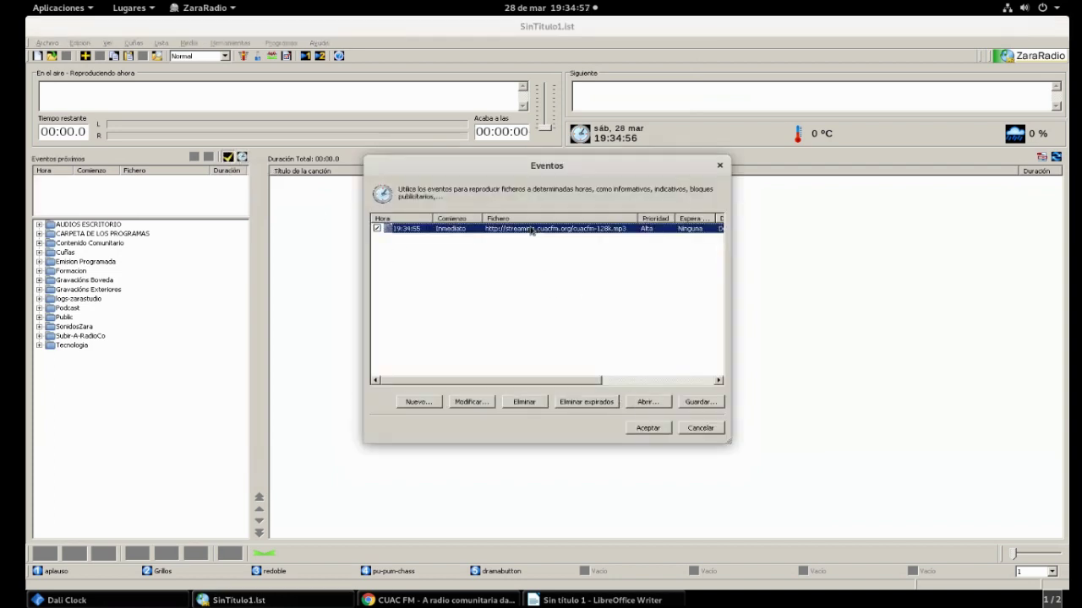
double_click(531, 230)
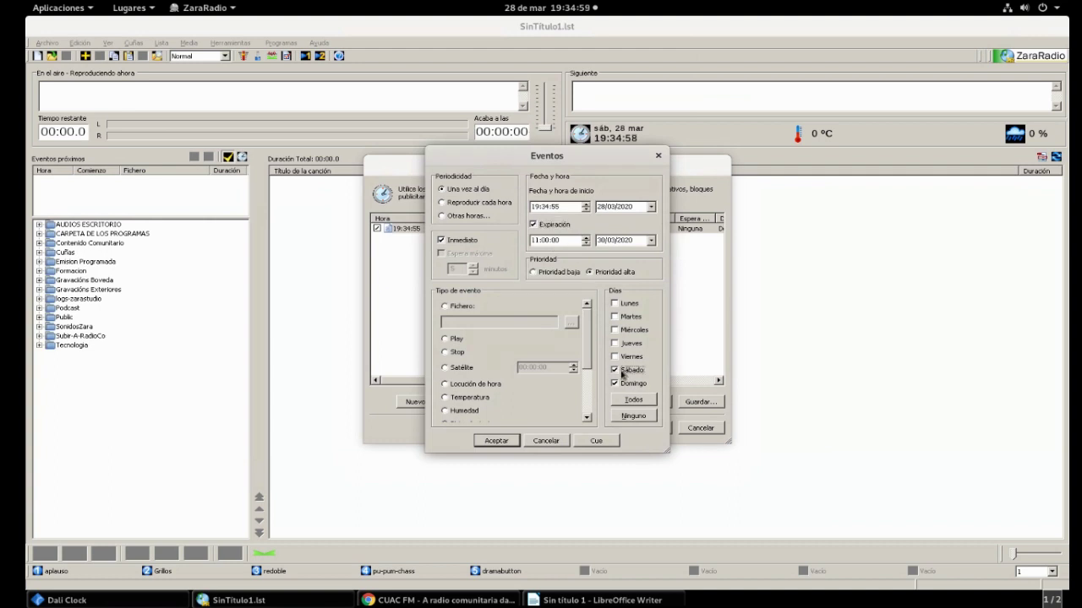
left_click(545, 208)
left_click(555, 208)
left_click(496, 441)
left_click(644, 429)
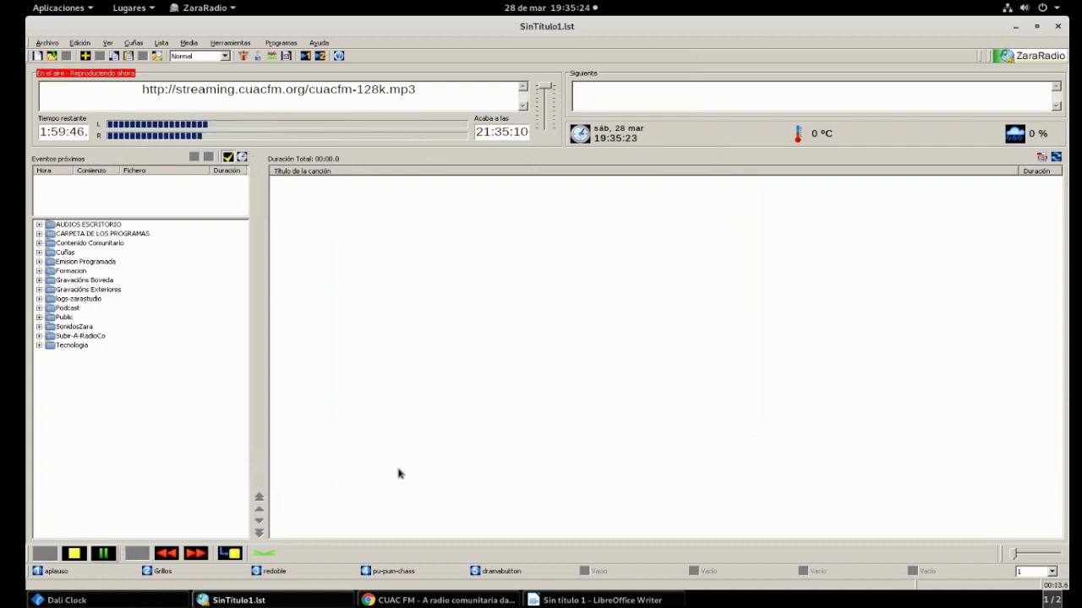
Step: Stop the stream that is playing on air
left_click(81, 556)
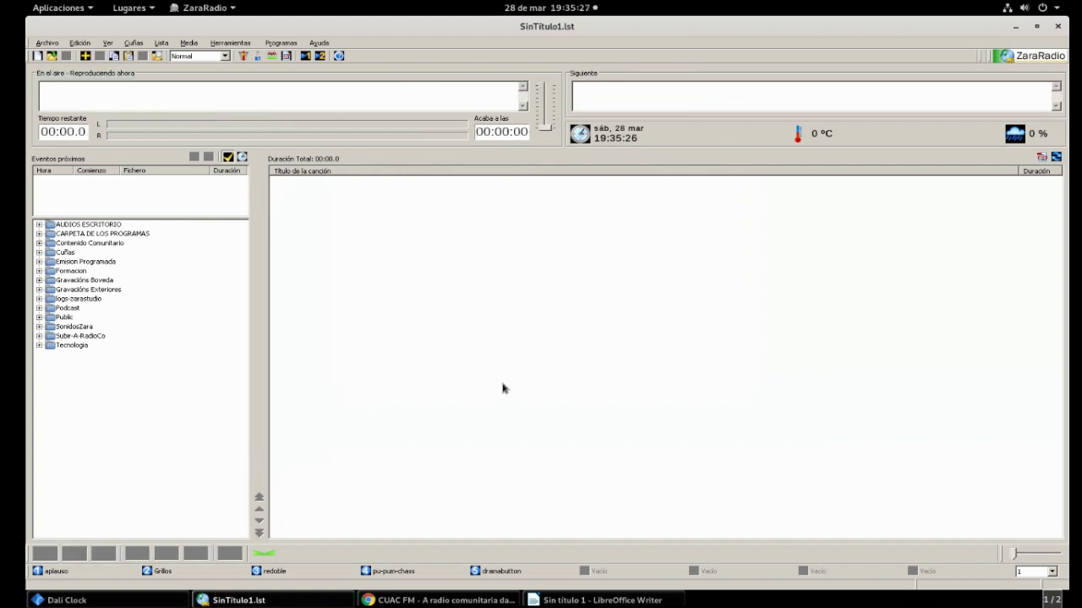